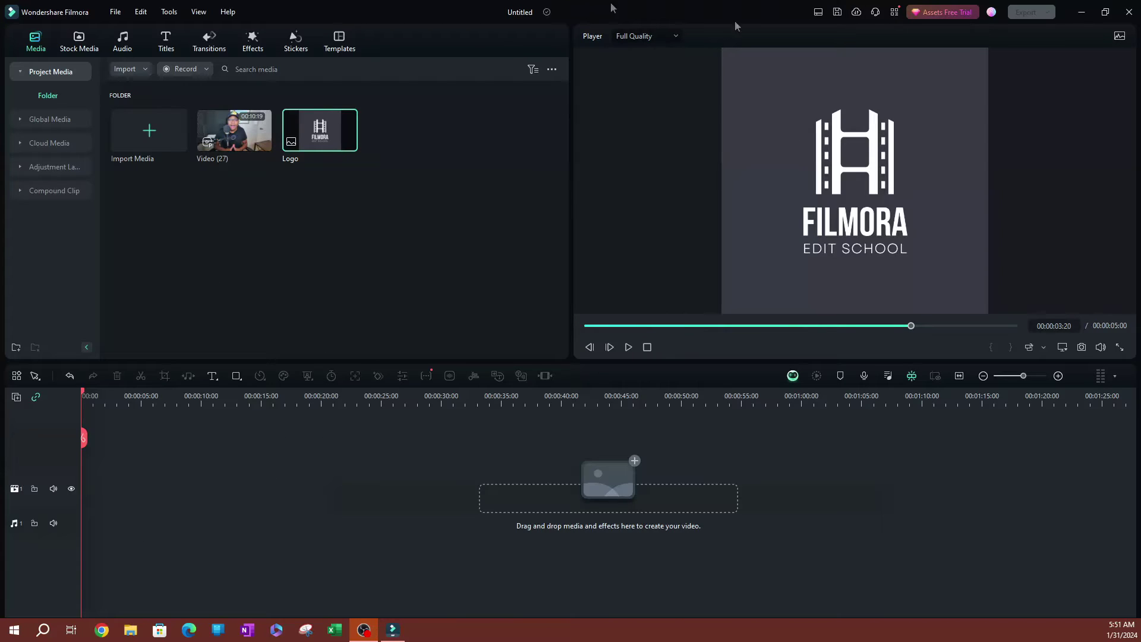
- Open the File menu of the untitled project holding the video clip and Logo image
mouse_move(349, 160)
left_click(116, 12)
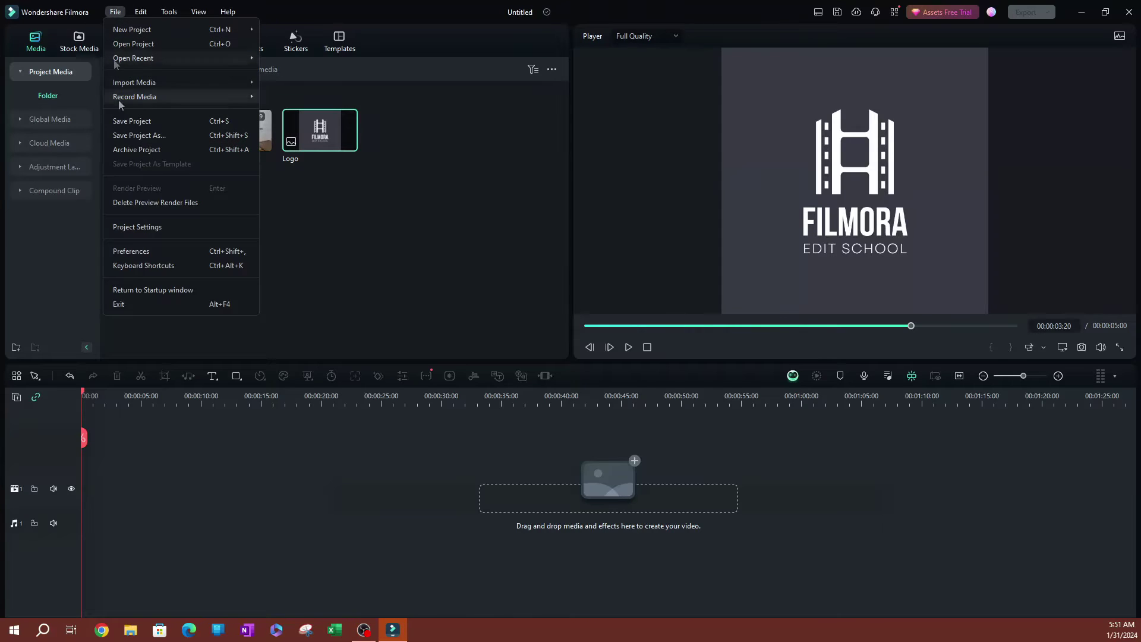
- In Project Settings, switch the frame rate from 25 fps to 30 fps and confirm
left_click(138, 227)
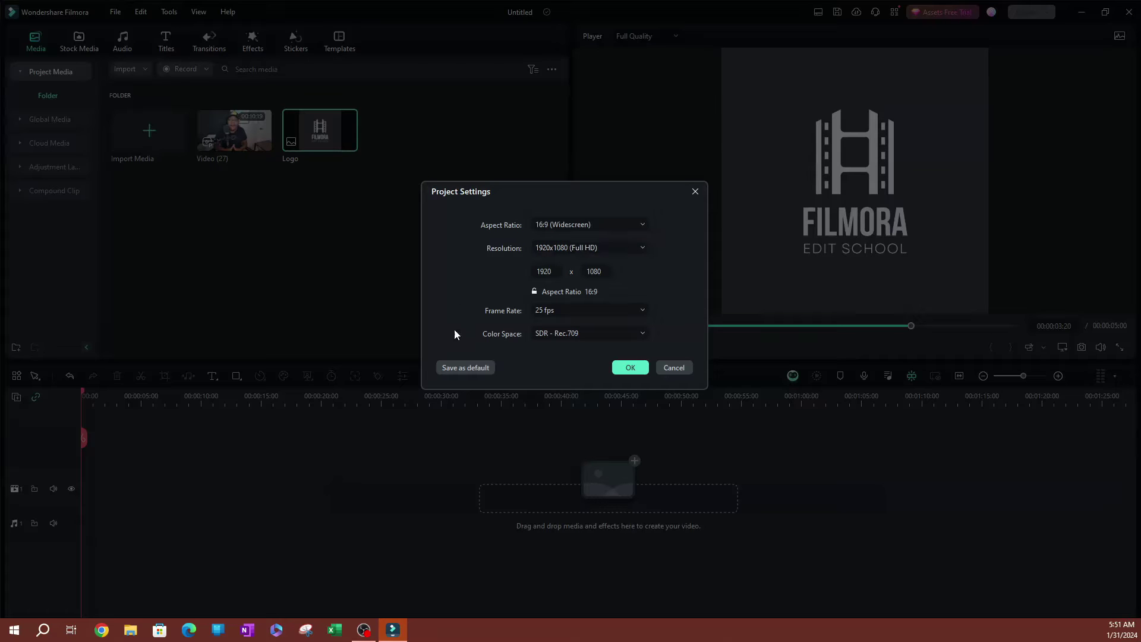
left_click(556, 308)
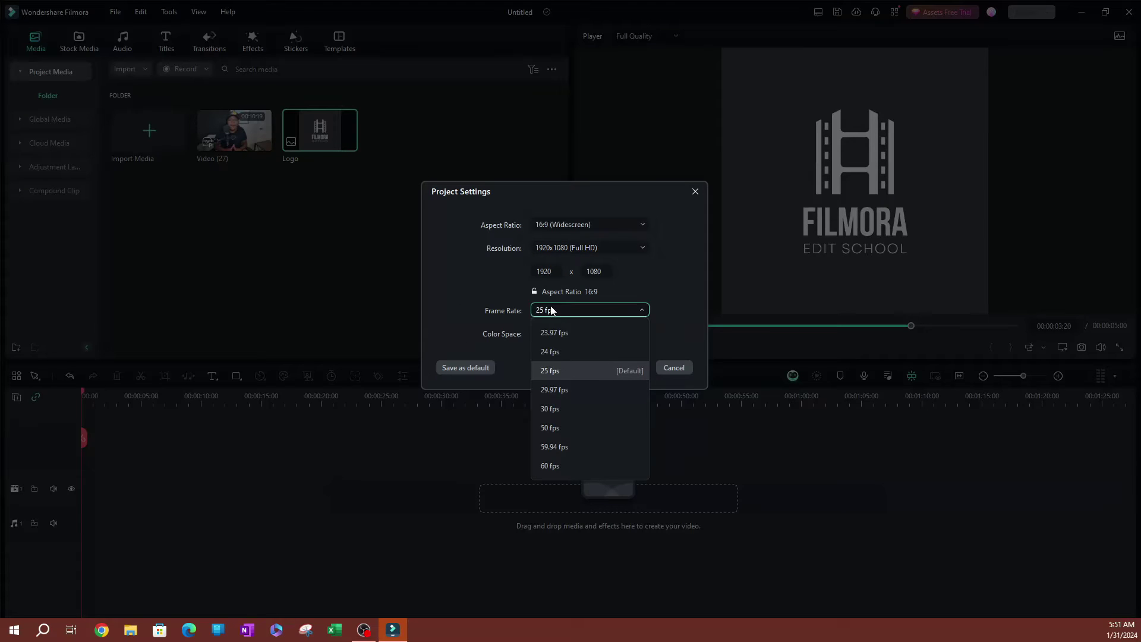
left_click(536, 410)
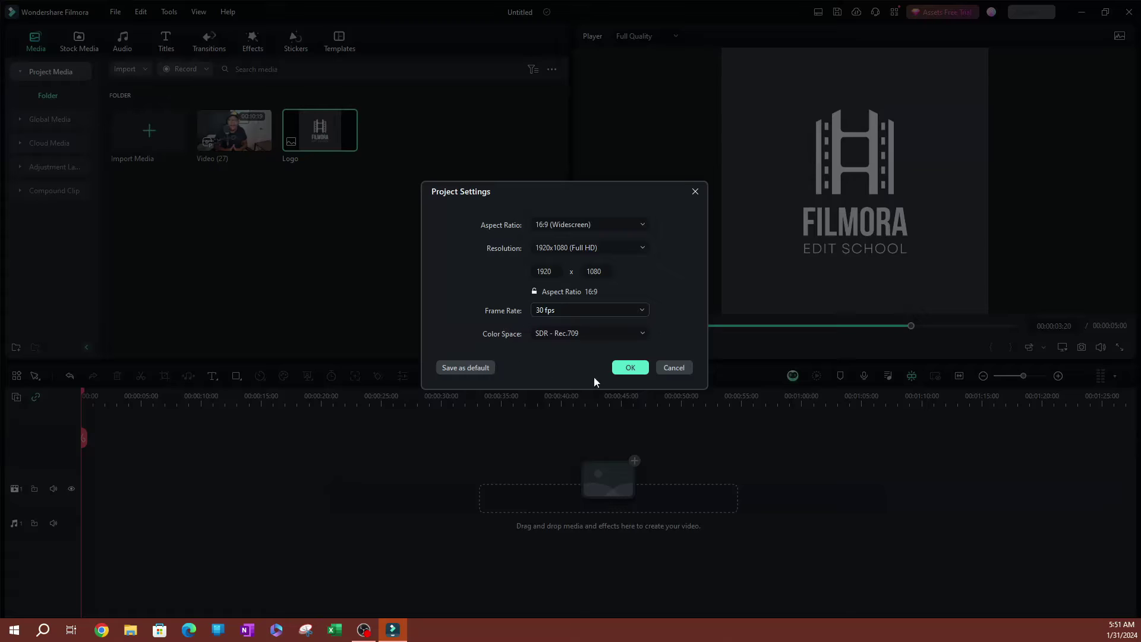
left_click(627, 369)
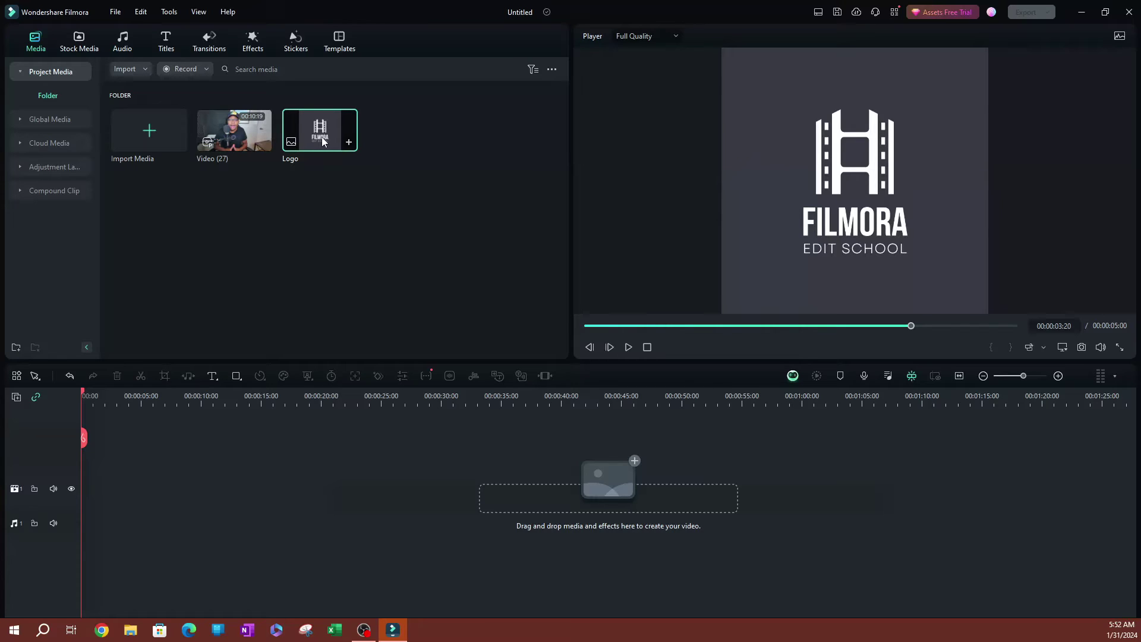
mouse_move(310, 143)
left_click_drag(322, 130, 89, 466)
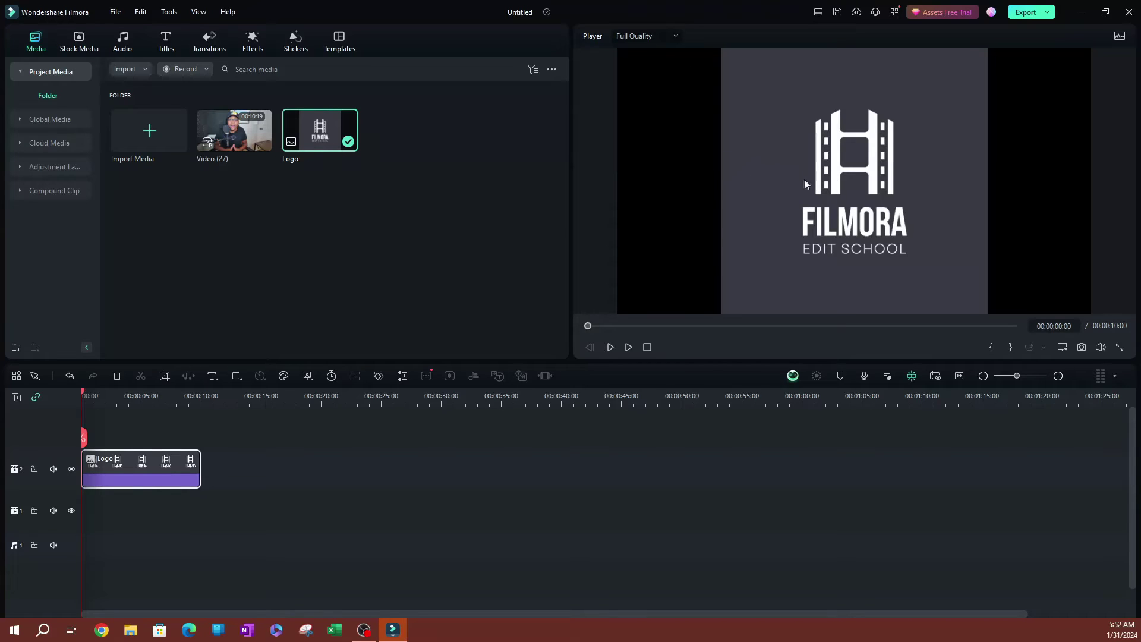
- Select the logo in the player and scale it down to about 27%
left_click(838, 181)
left_click_drag(988, 312, 646, 74)
- Move the logo into the top-left corner, nudge it with arrow keys, and shrink it to about 16%
left_click(750, 70)
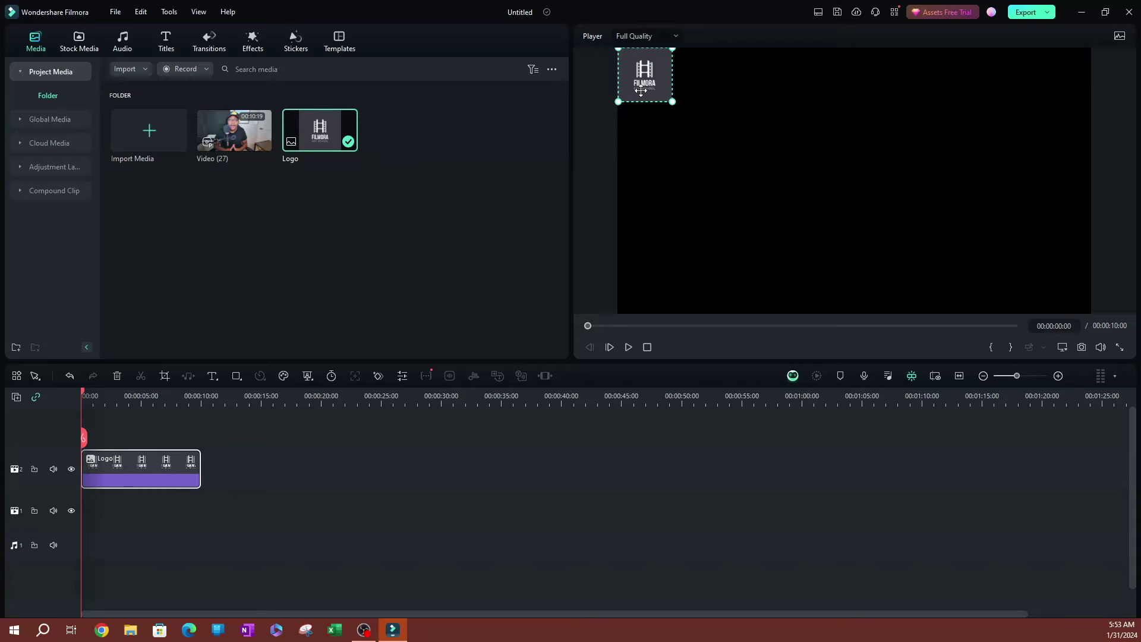
key("Right")
key("Right")
key("Right")
key("Right")
key("Right")
key("Right")
key("Right")
key("Right")
key("Right")
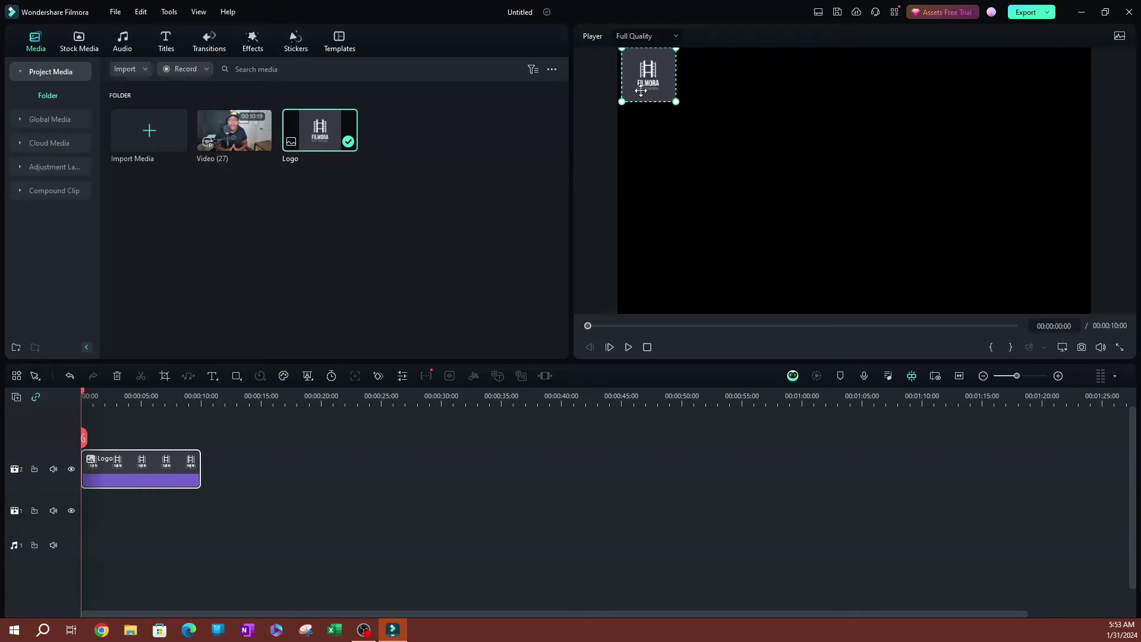
key("Right")
key("Right")
key("Right")
key("Right")
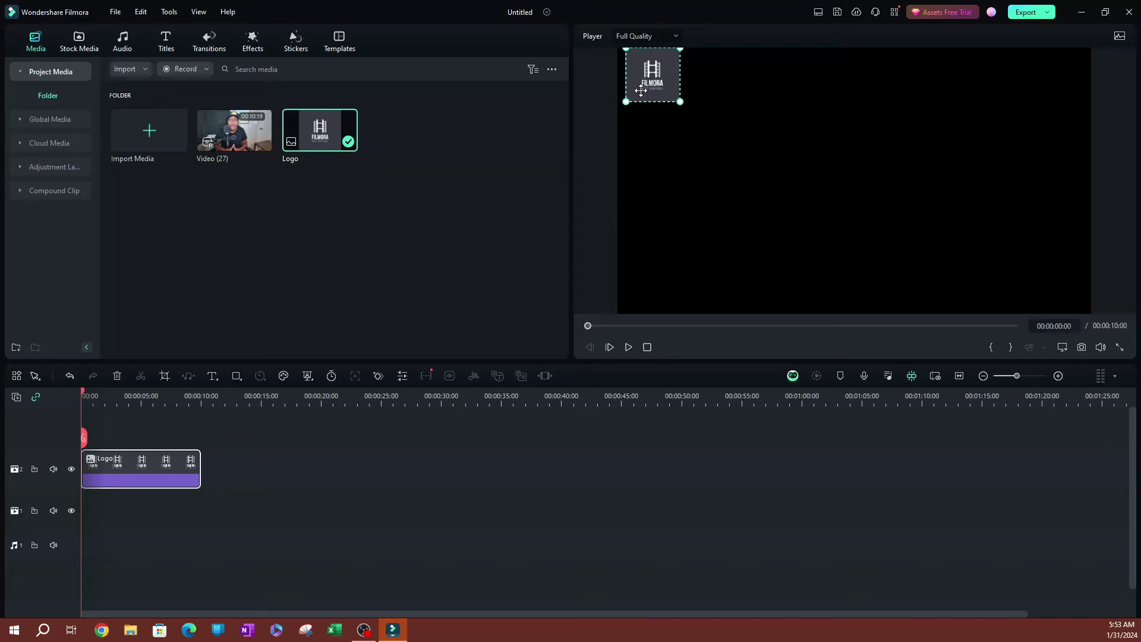
key("Down")
key("Down")
key("Down")
key("Down")
key("Down")
key("Down")
key("Down")
key("Down")
key("Down")
key("Down")
key("Down")
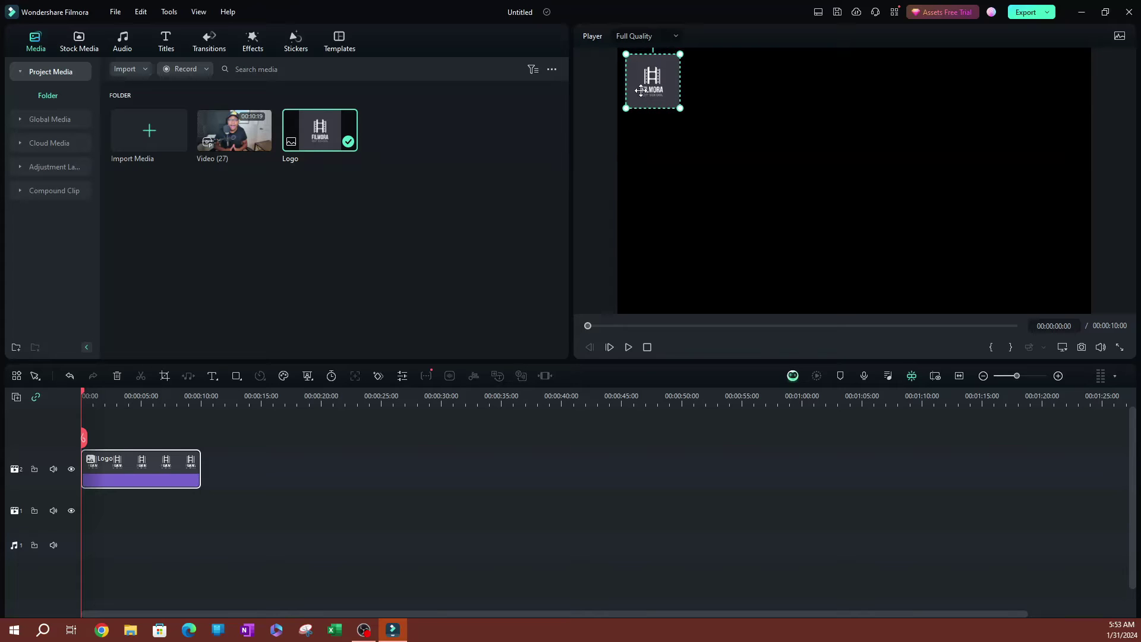
key("Down")
key("Down")
key("Down")
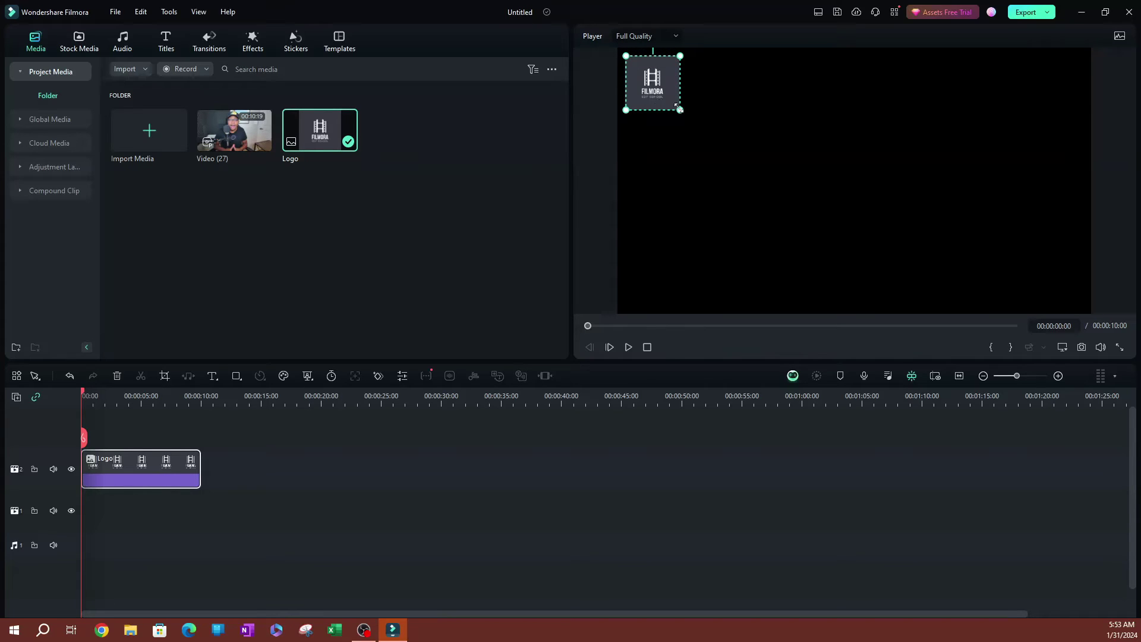
left_click_drag(678, 108, 669, 100)
- Trim the Logo clip's right edge so it lasts about five seconds
left_click(764, 130)
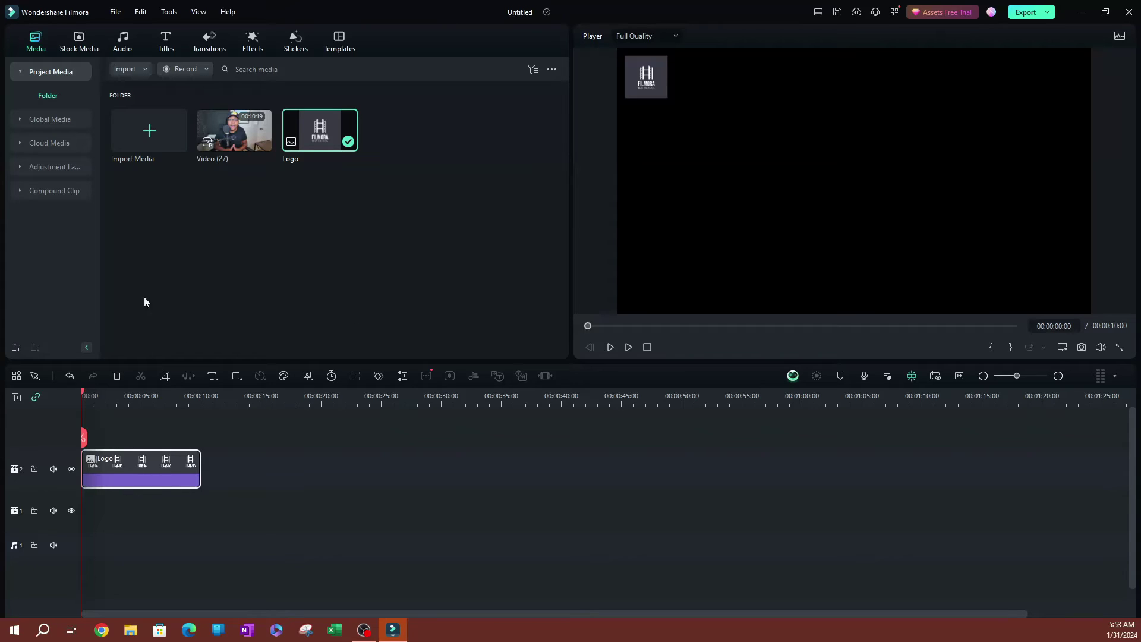
left_click_drag(200, 467, 142, 459)
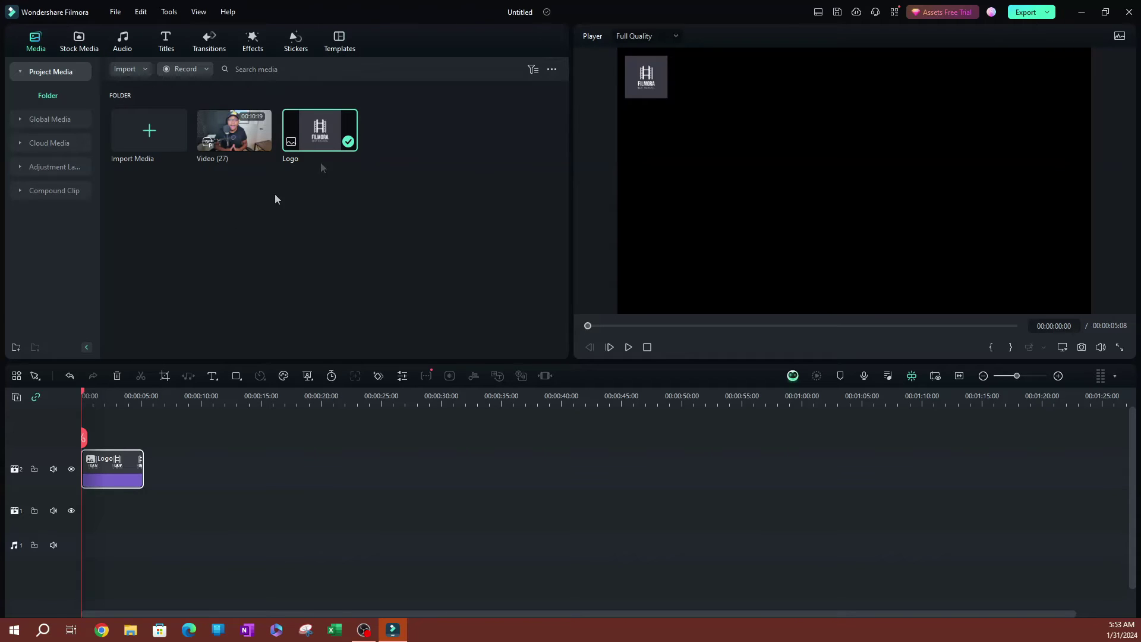
left_click(1027, 17)
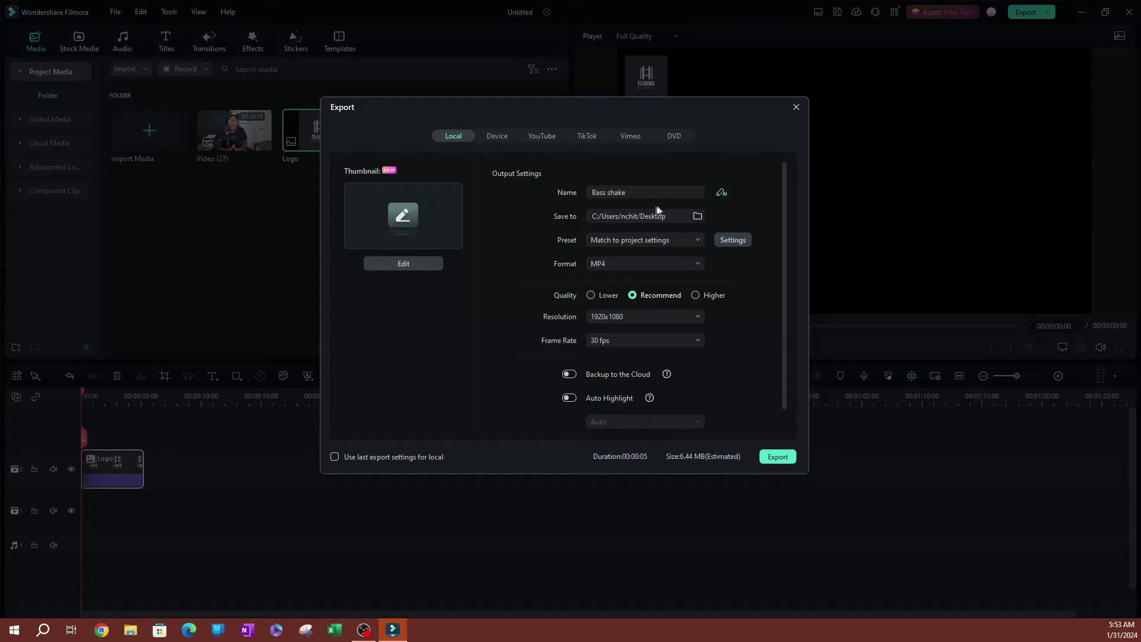
- Replace the export name with 'Logo Video', close Export, and show the Effects library
left_click_drag(628, 192, 521, 192)
key("BackSpace")
type("Logo Video")
key("ctrl+a")
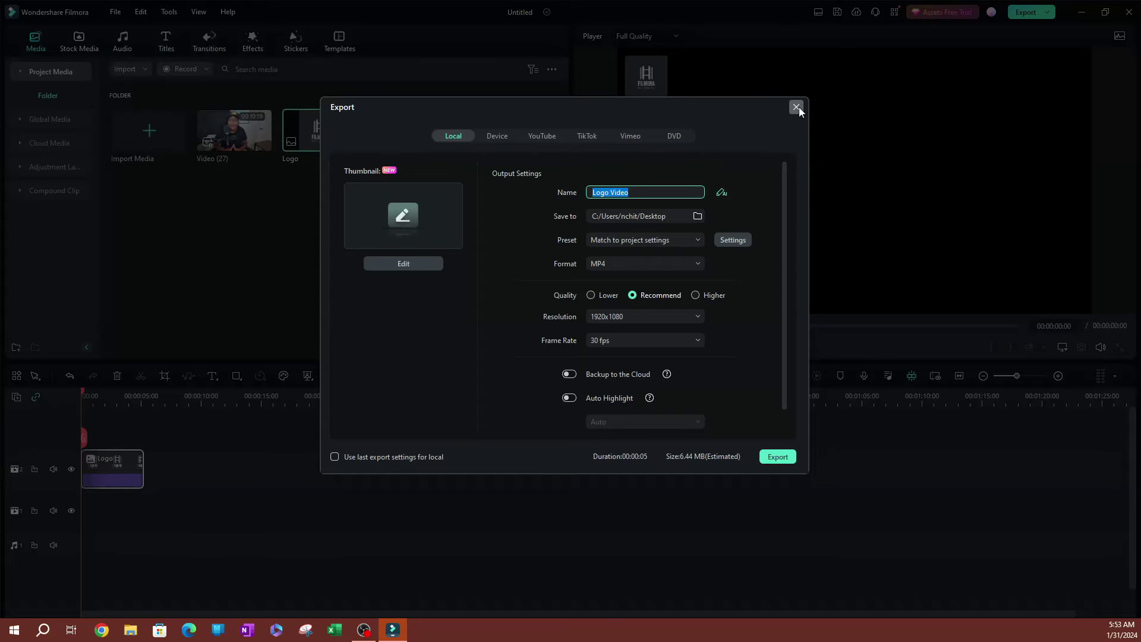
left_click(796, 107)
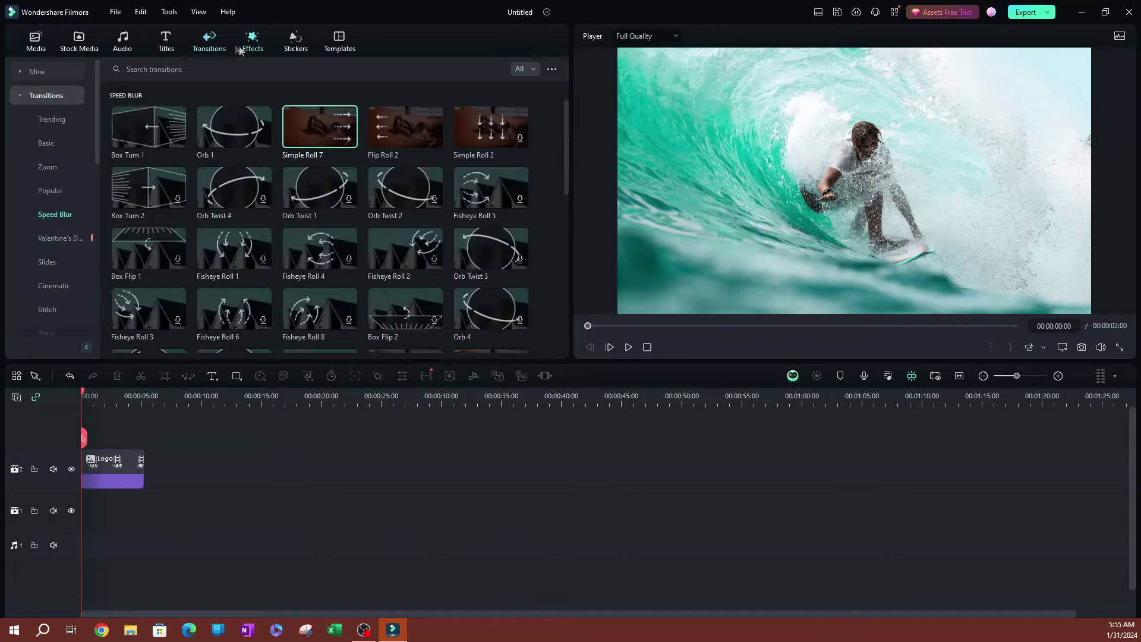
left_click(245, 48)
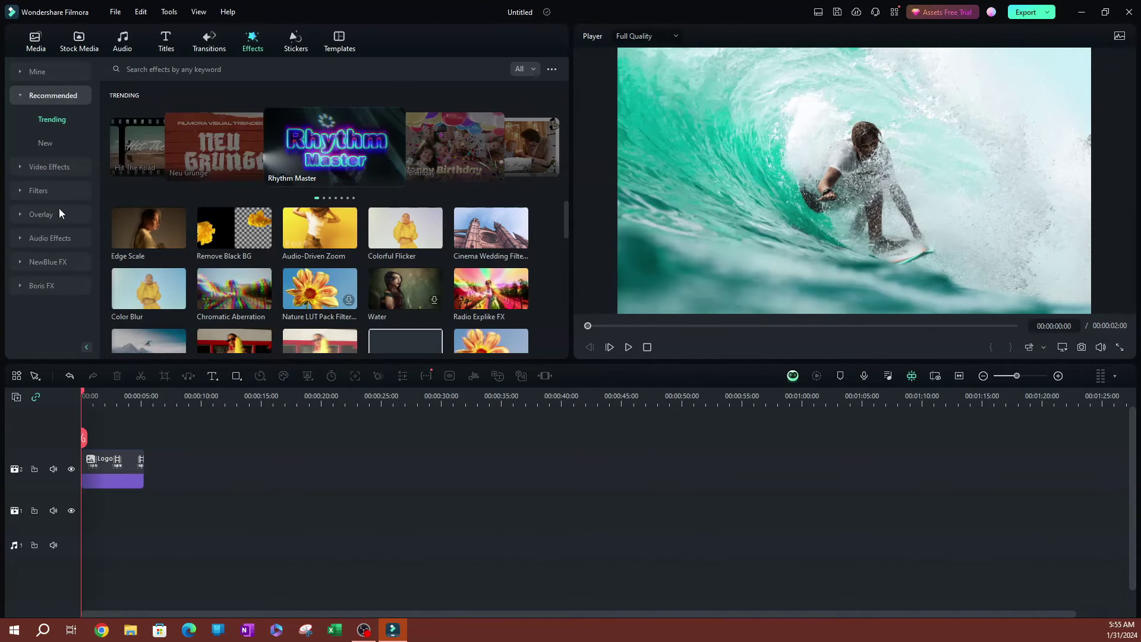
- Add the free Glitch Dispersion effect above the Logo clip, ending exactly at 00:00:05:00
left_click(21, 166)
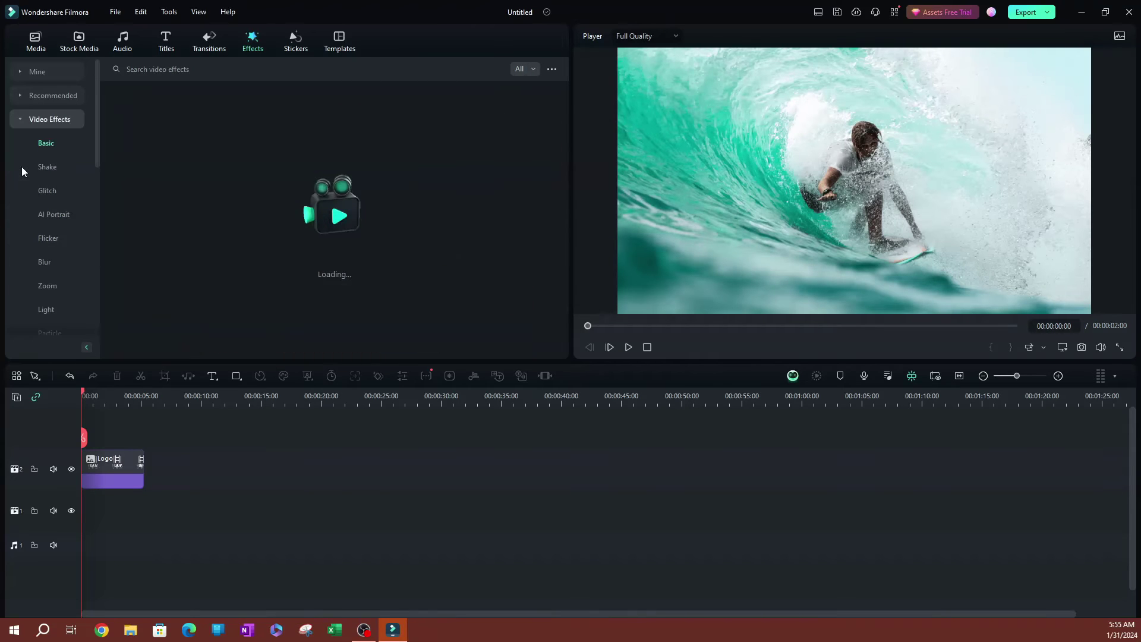
left_click(54, 166)
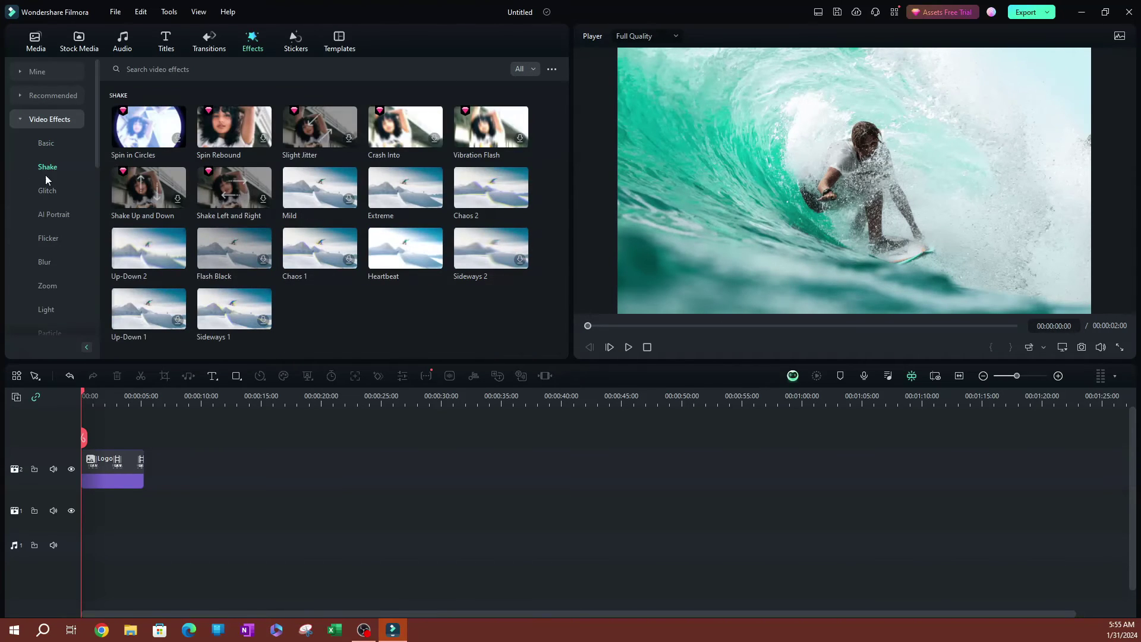
left_click(523, 65)
left_click(536, 106)
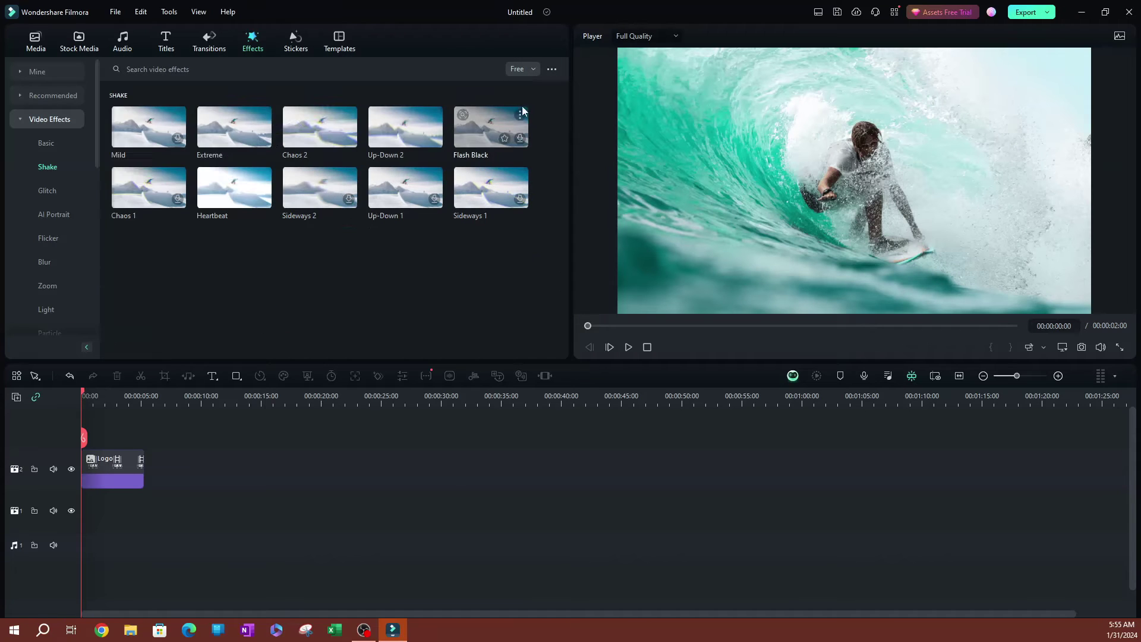
left_click(53, 191)
left_click(142, 140)
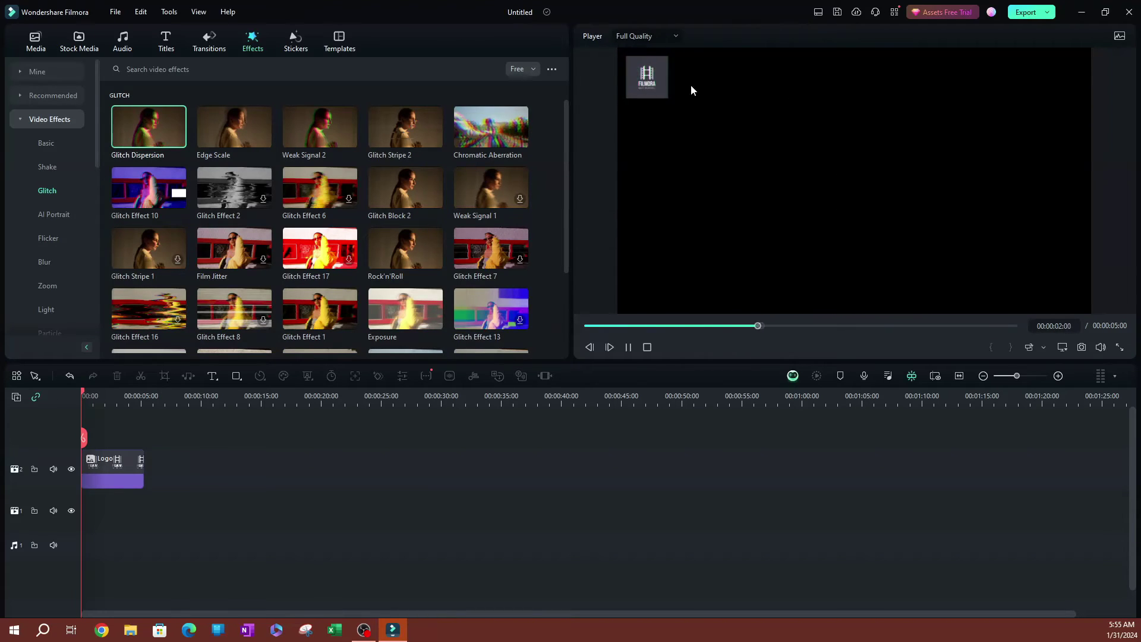
left_click_drag(148, 126, 89, 446)
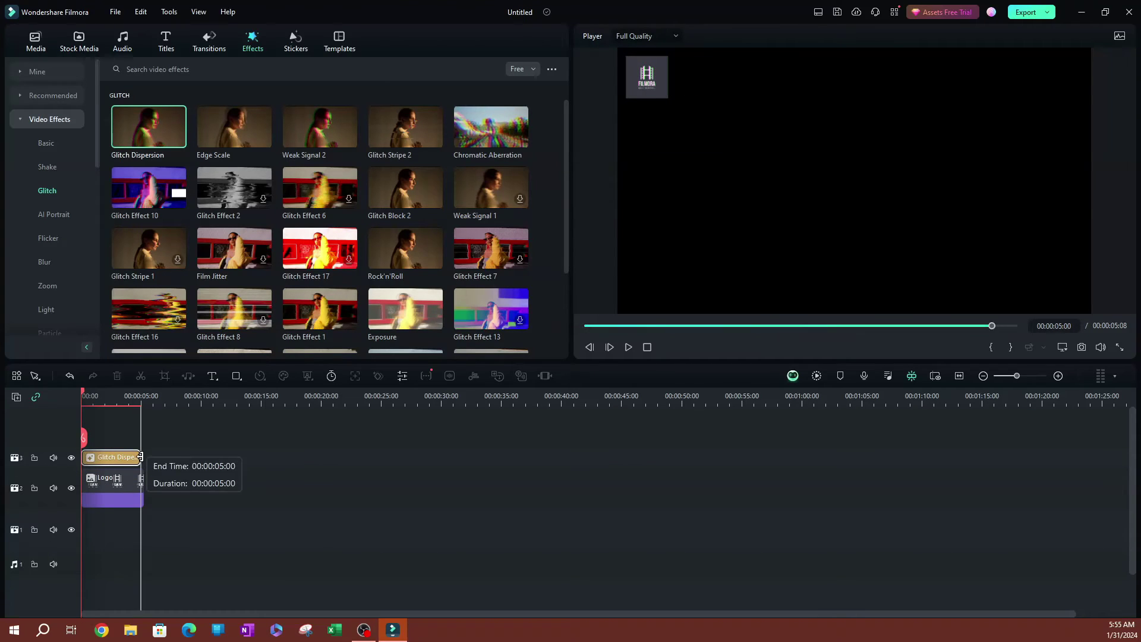
left_click_drag(142, 486, 141, 486)
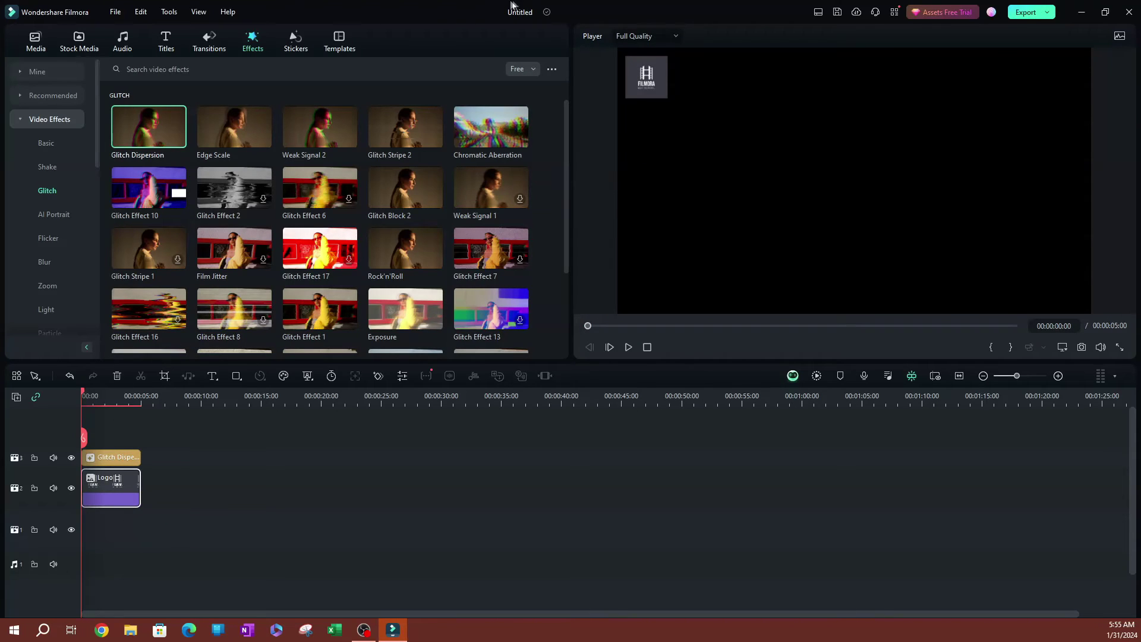
- Export the project as 'Logo Video' in WEBM format with Export Alpha Channel turned on
key("ctrl+e")
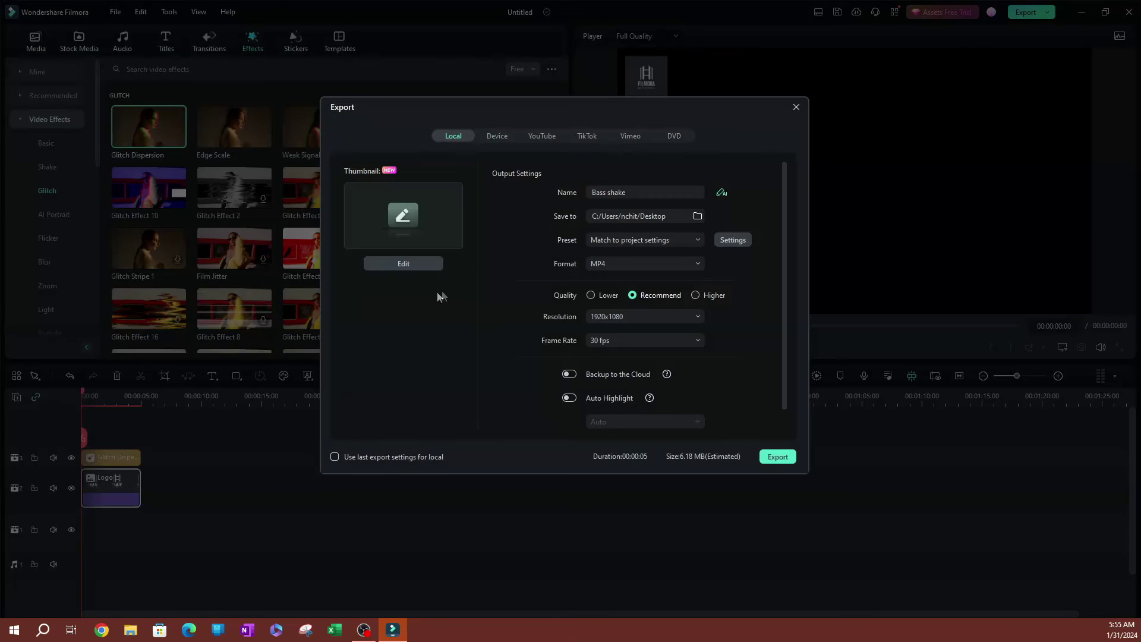
left_click(657, 192)
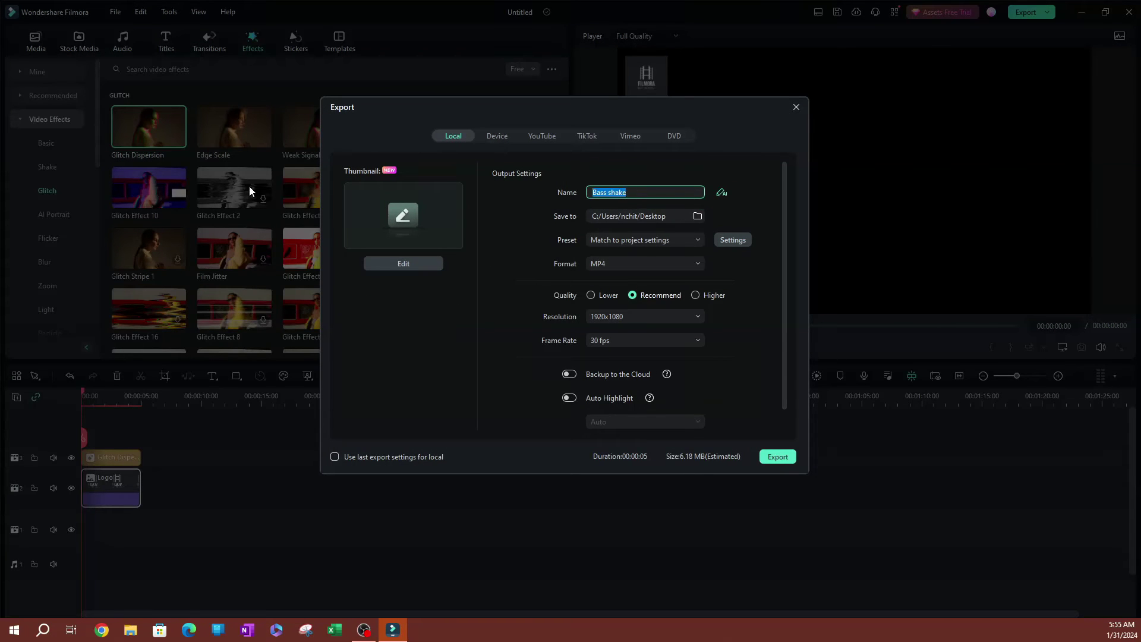
type("Logo Video")
left_click(610, 266)
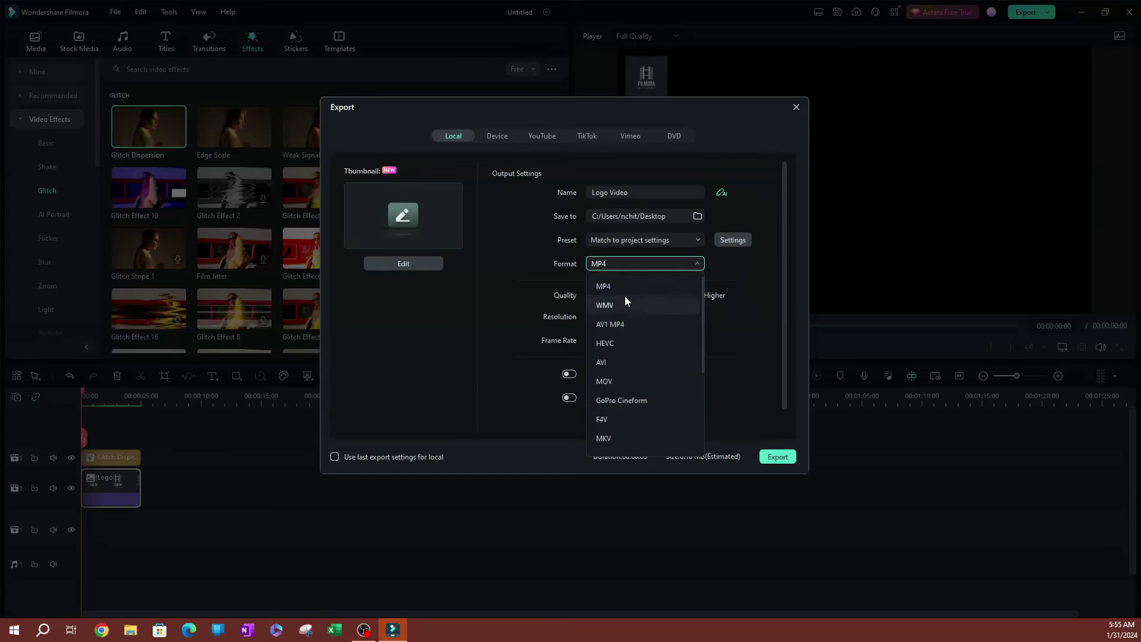
scroll(638, 341, "down", 1)
scroll(636, 339, "down", 1)
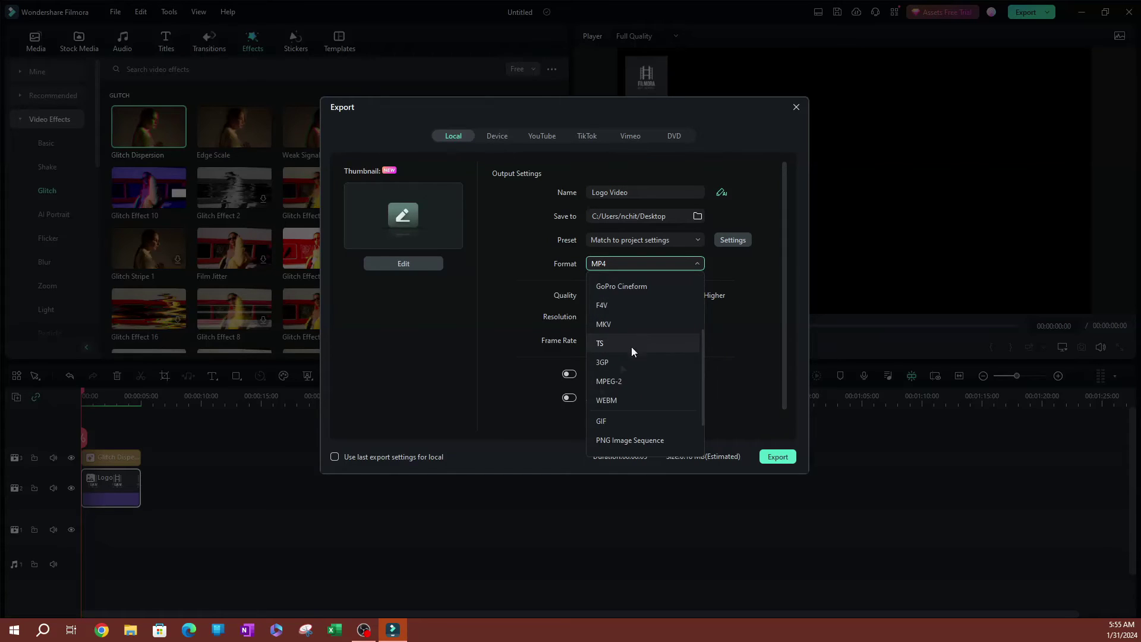
left_click(615, 401)
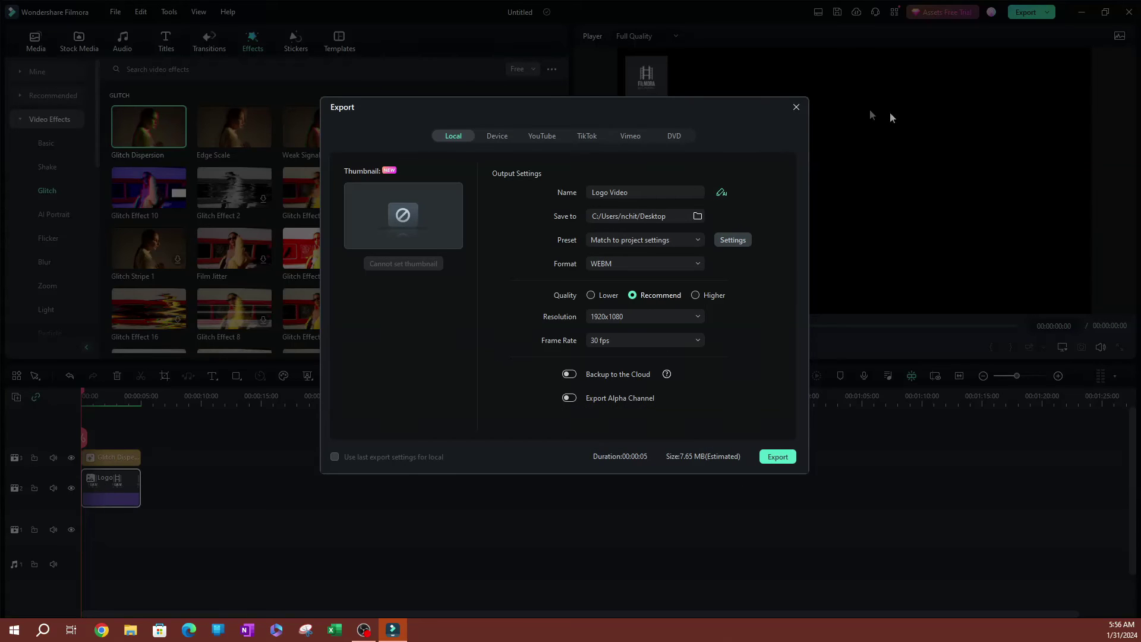
left_click(569, 398)
left_click(778, 457)
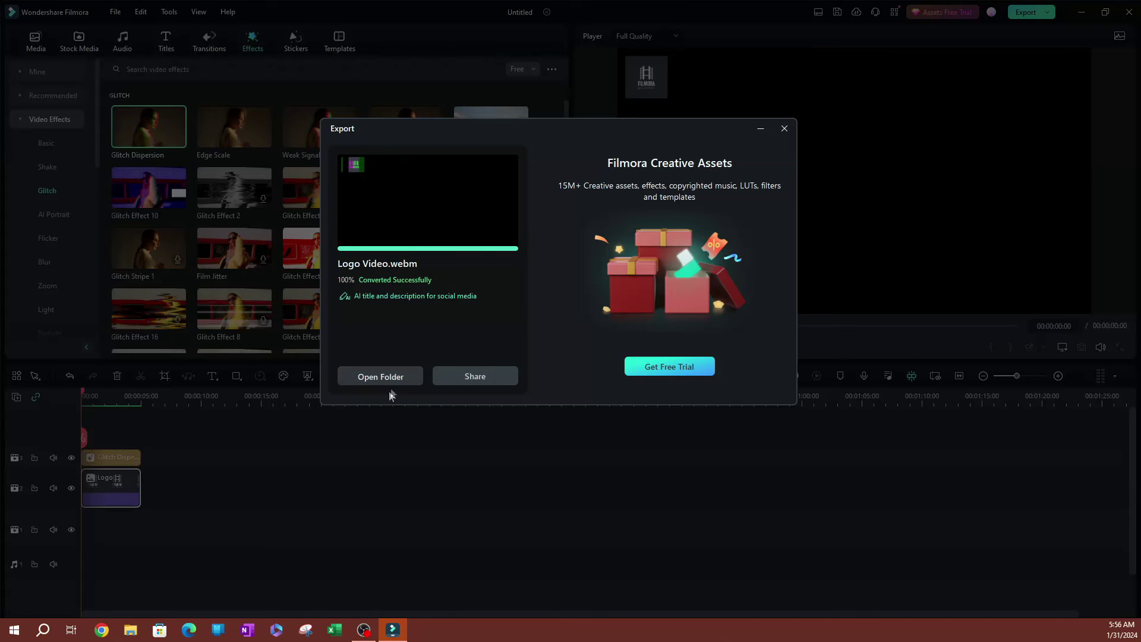
left_click(393, 379)
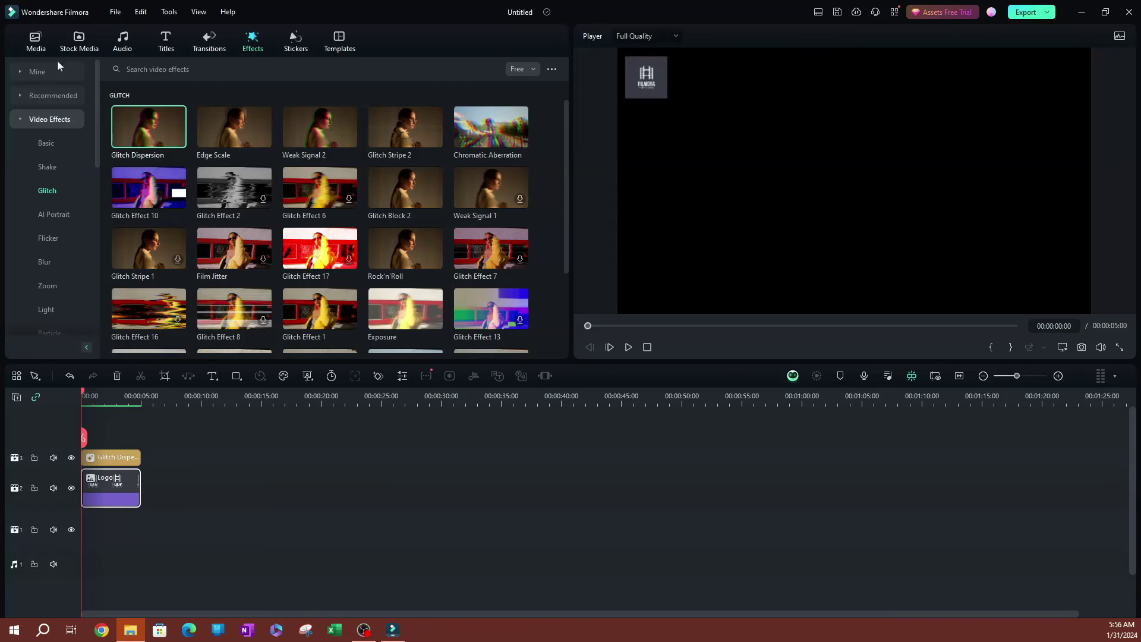
- Delete the glitch and logo clips and place Video (27) on track 2
left_click(42, 43)
left_click_drag(232, 436, 106, 575)
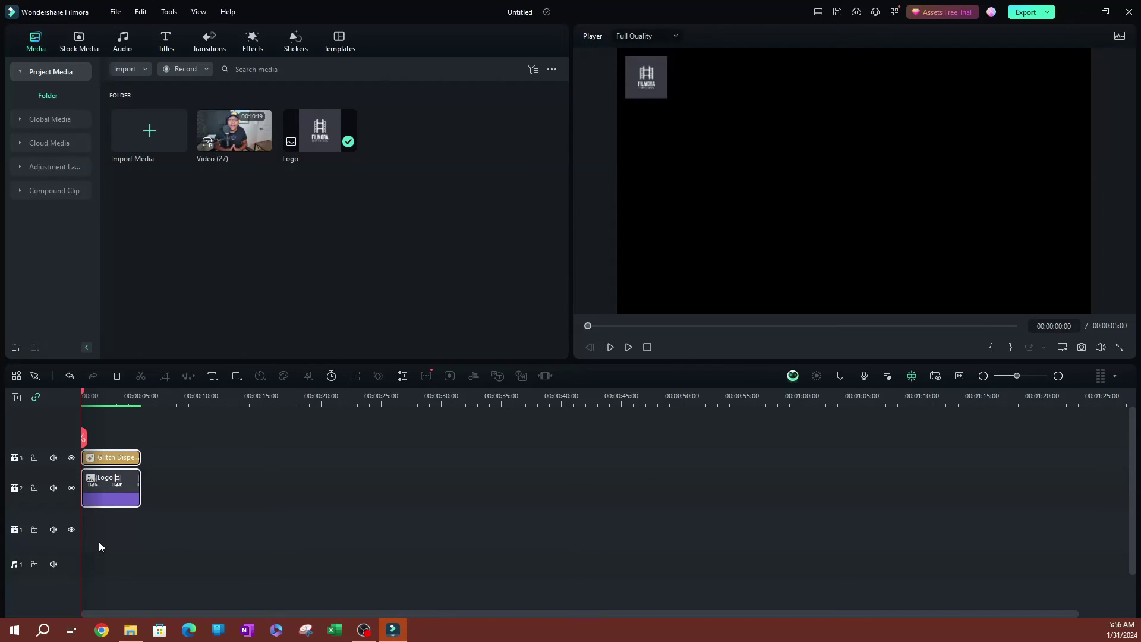
key("Delete")
left_click_drag(224, 143, 83, 487)
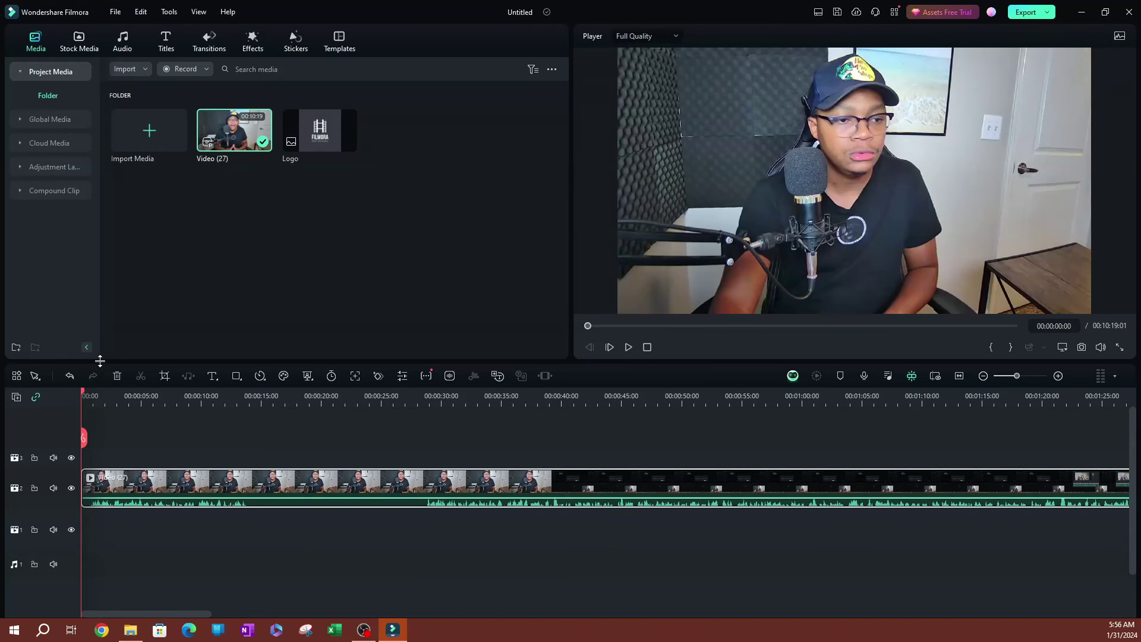
- Split Video (27) at 15 seconds, delete the remainder, then detach and delete its audio
left_click_drag(86, 391, 265, 404)
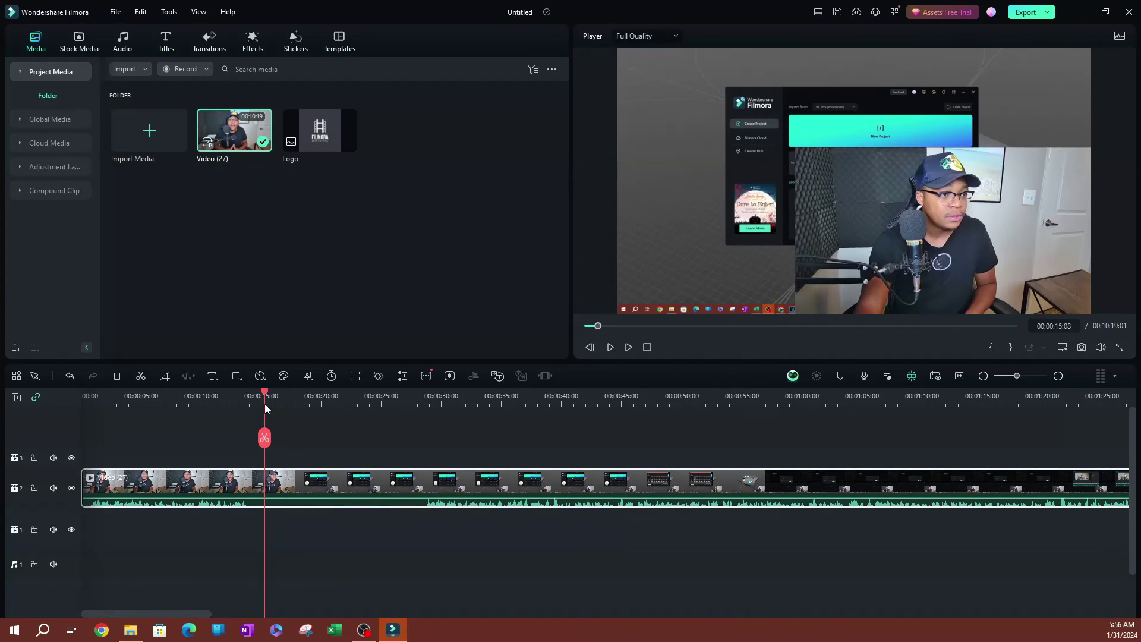
left_click(265, 438)
key("Delete")
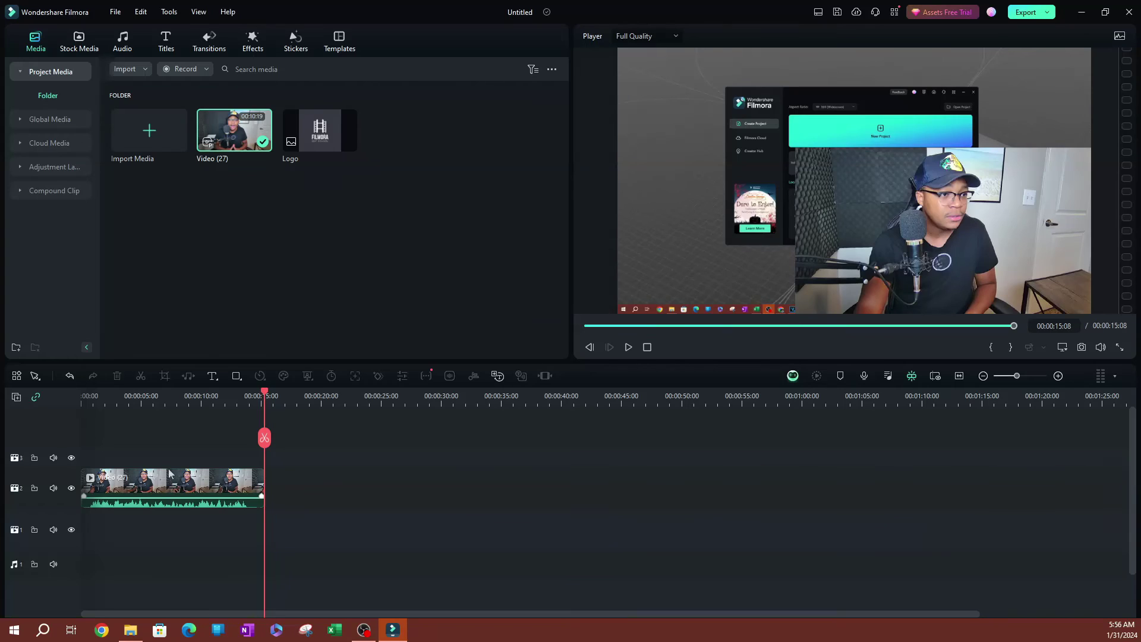
right_click(164, 476)
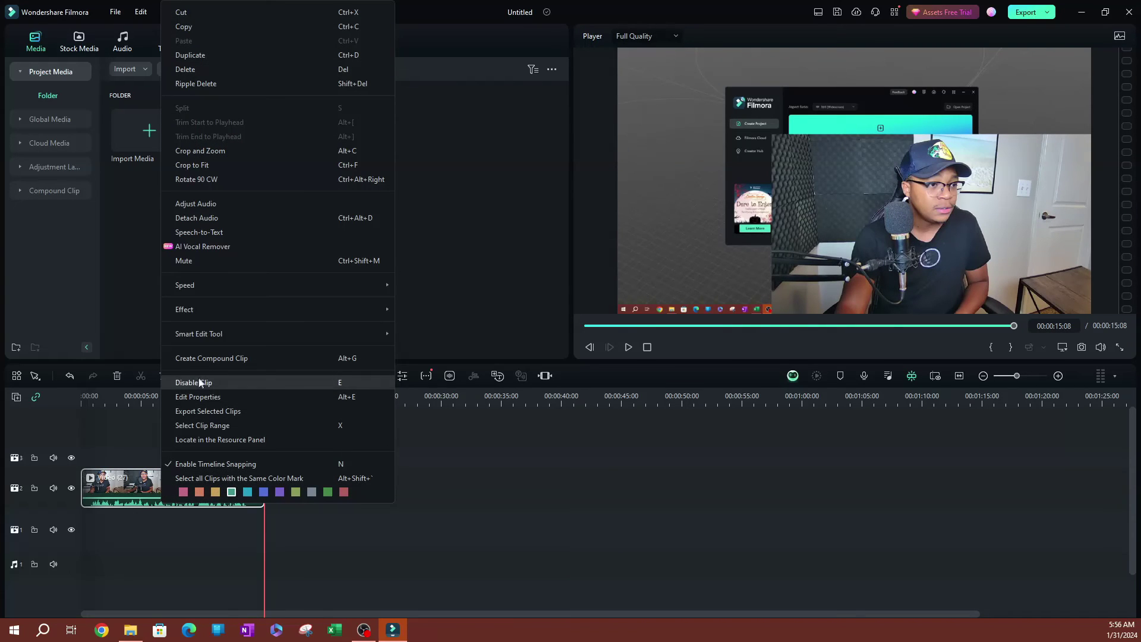
left_click(204, 219)
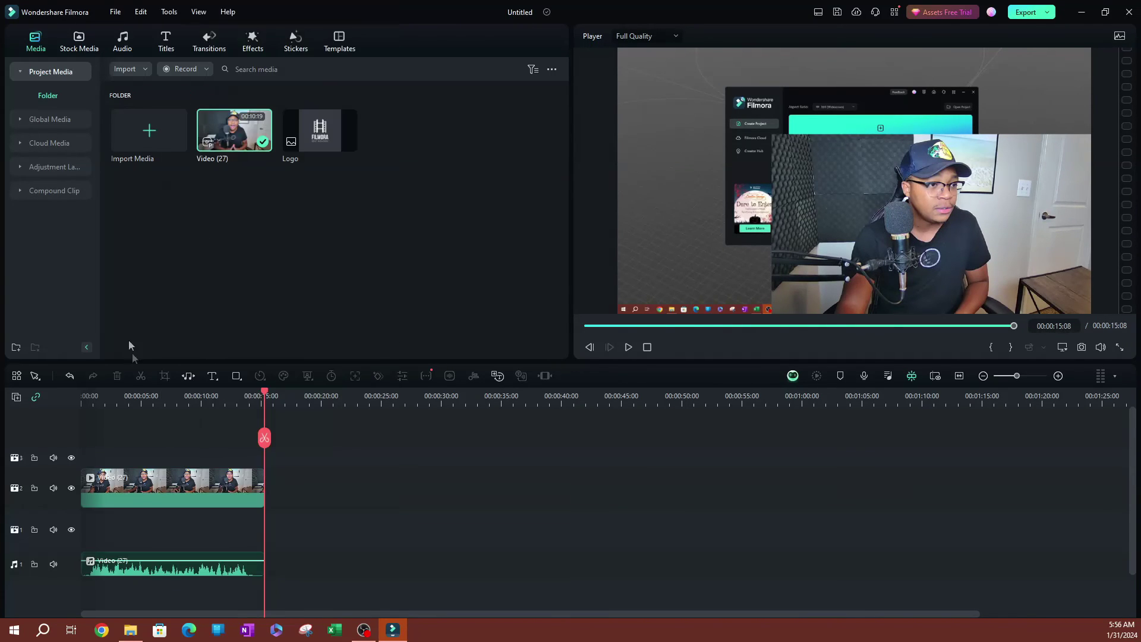
left_click(166, 571)
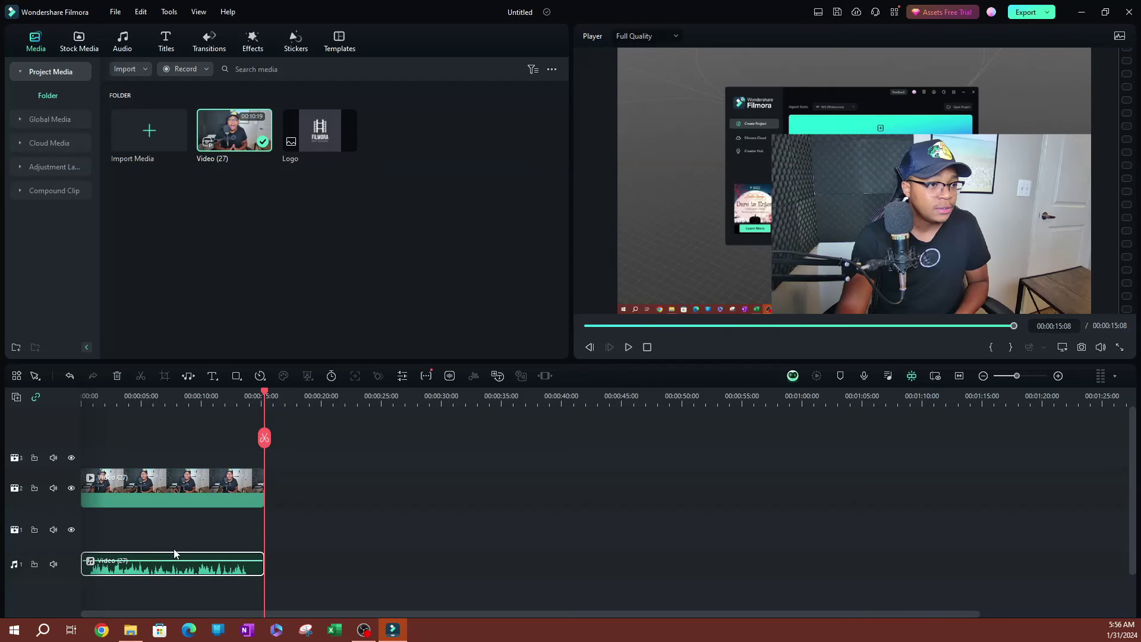
key("Delete")
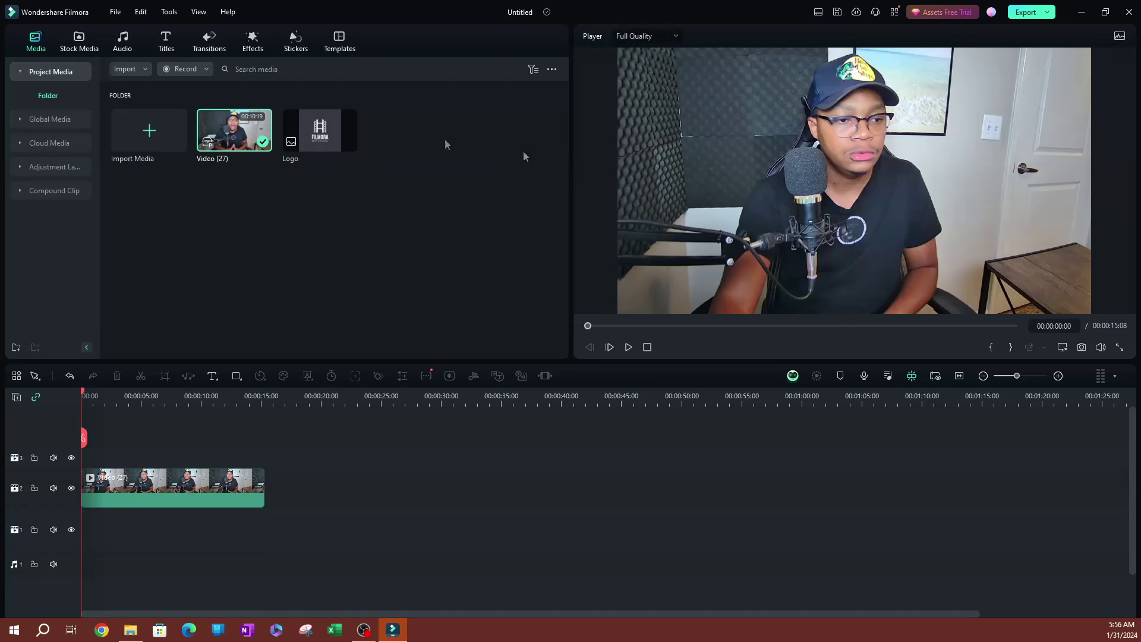
- Import Logo Video.webm from File Explorer, place it on track 3 above Video (27), and play it back
left_click(121, 136)
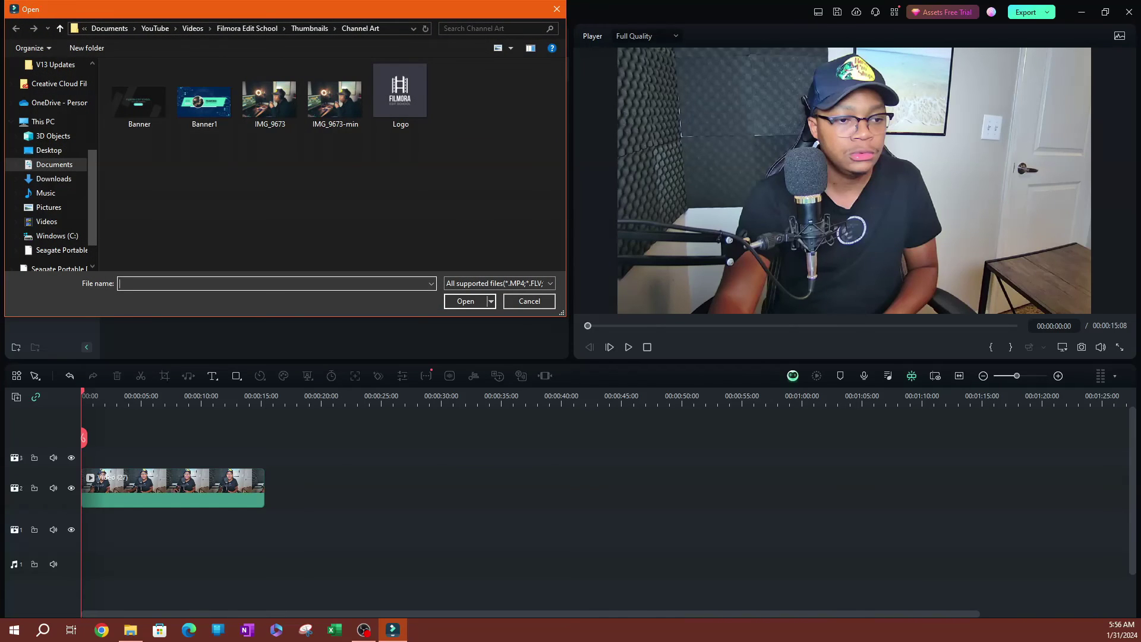
key("super+e")
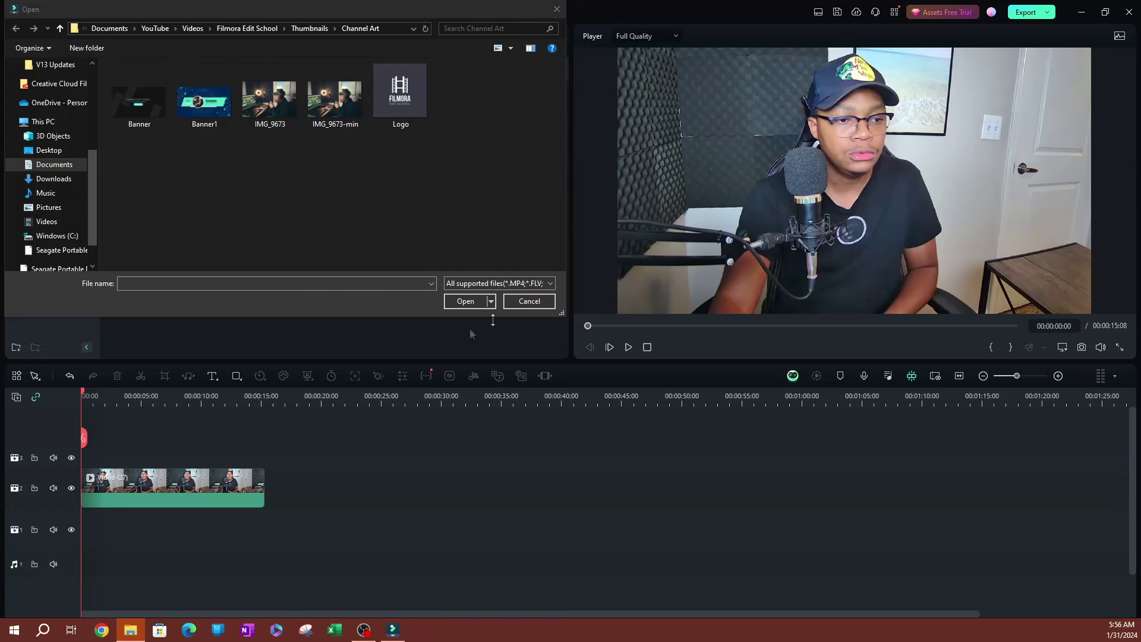
left_click(529, 301)
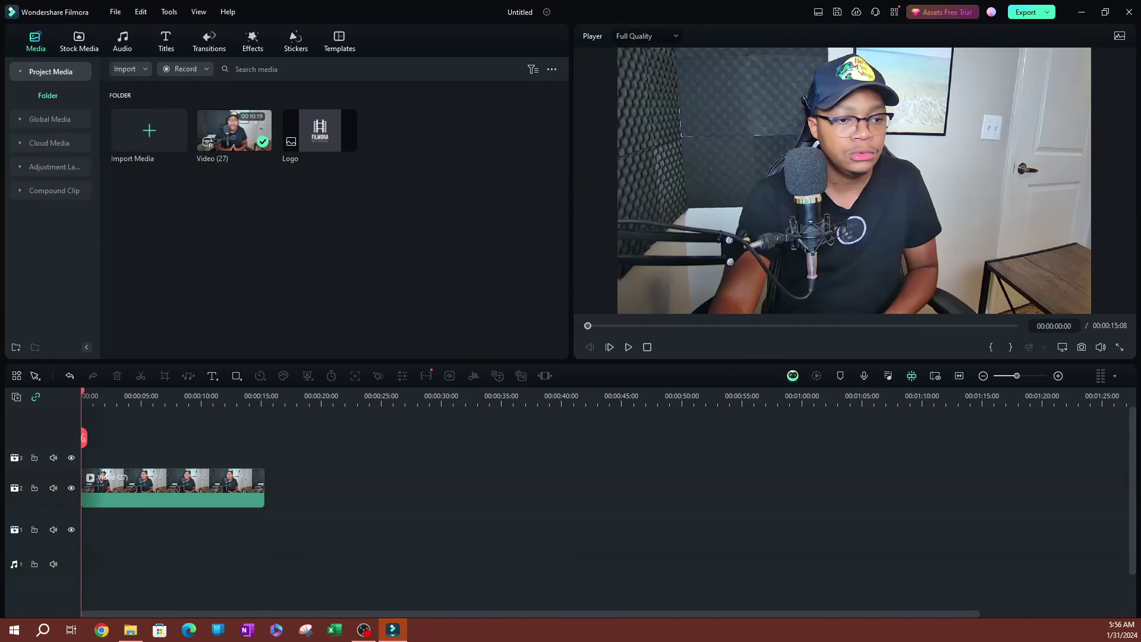
left_click_drag(432, 195, 322, 287)
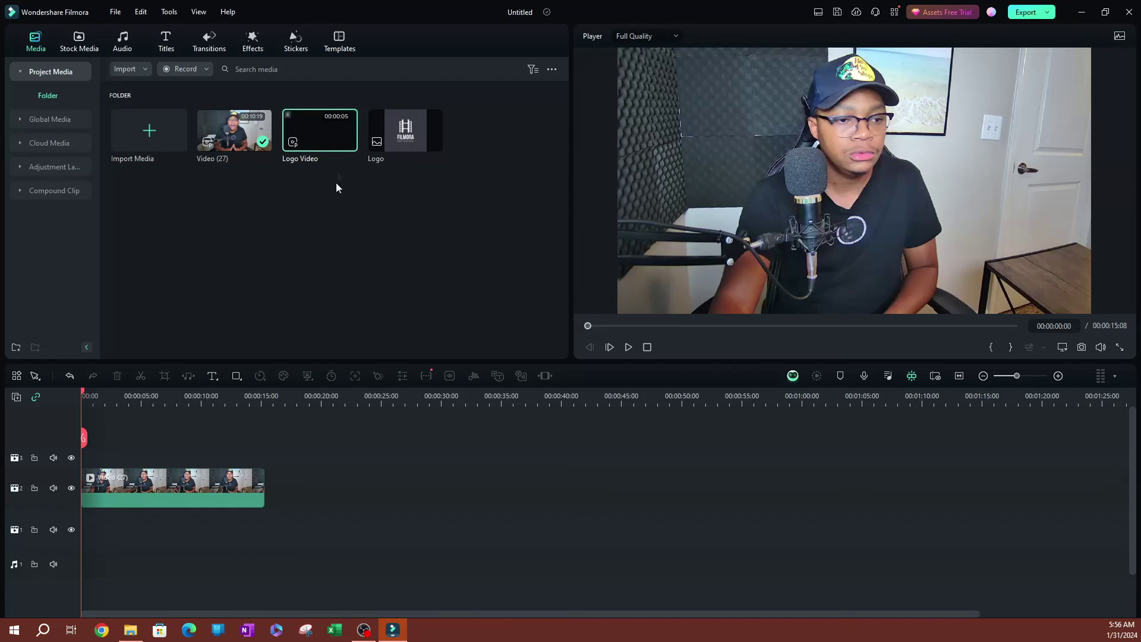
left_click_drag(320, 135, 83, 461)
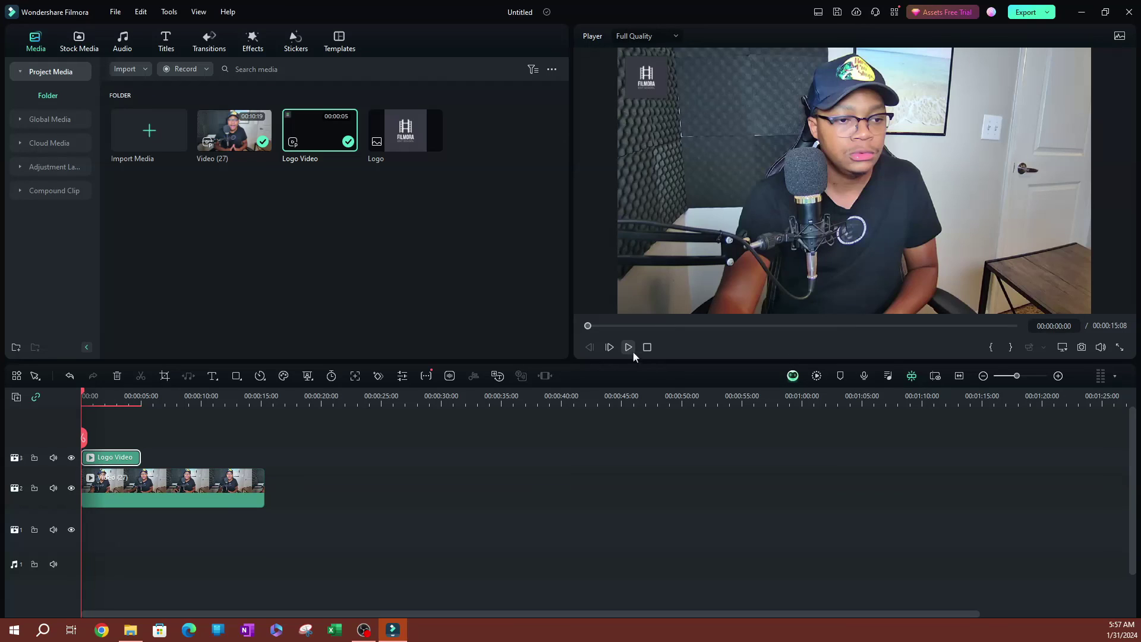
key("space")
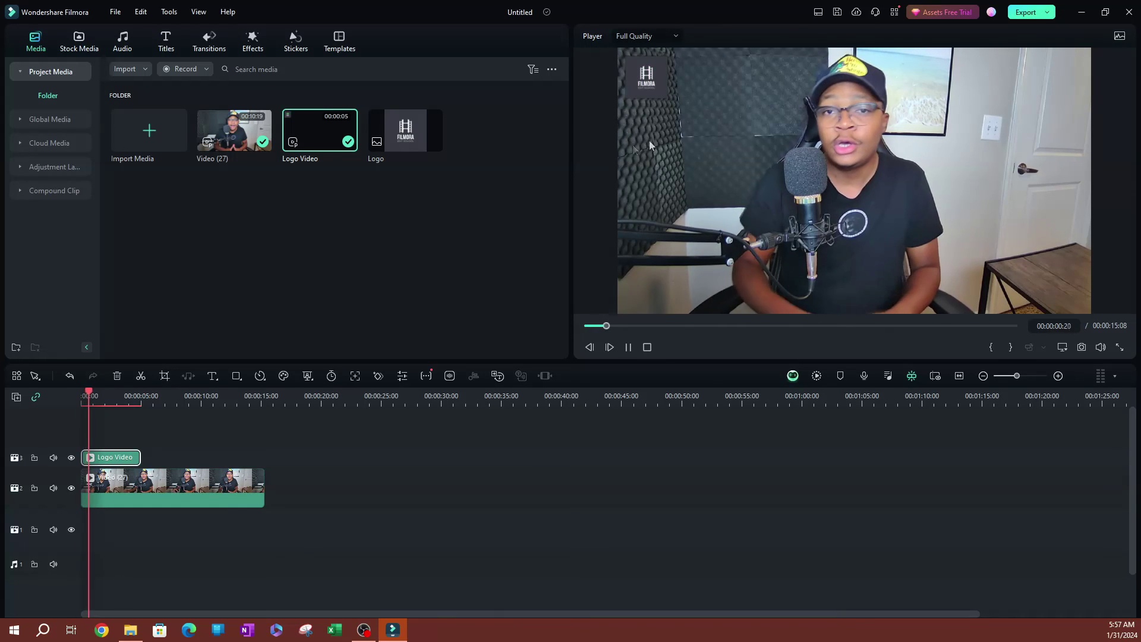